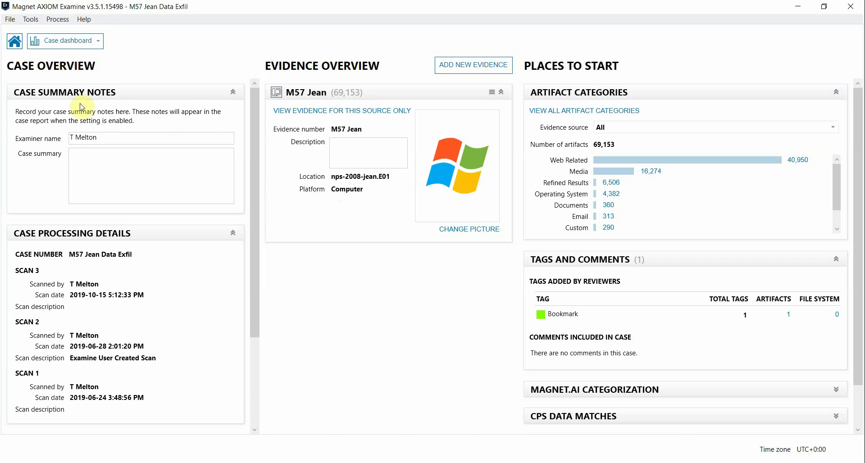
# Step: Check the post-processing options for automatically building connections and the timeline on case open in the application settings
pyautogui.click(31, 19)
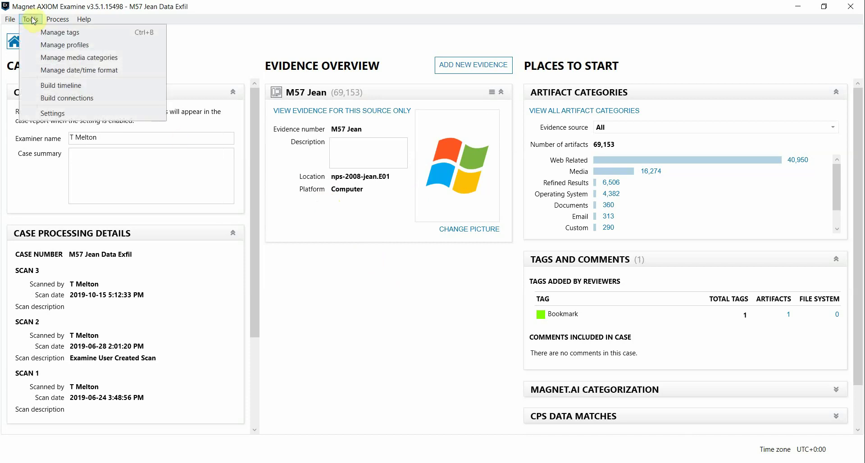
pyautogui.click(65, 118)
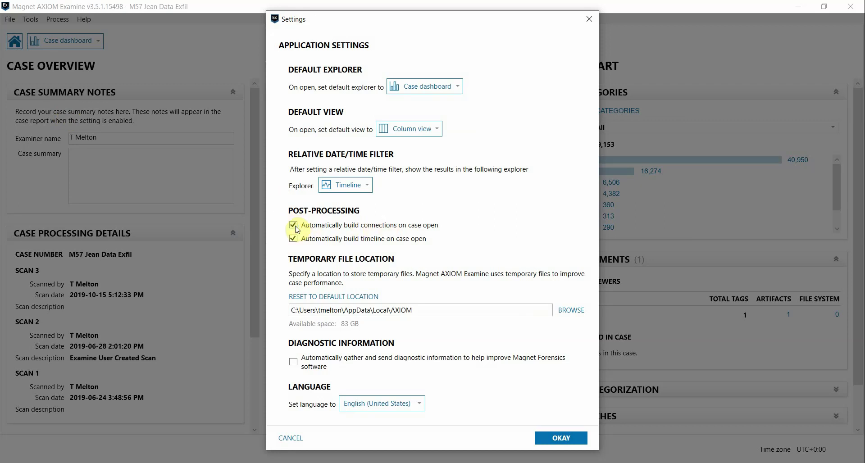
pyautogui.click(560, 437)
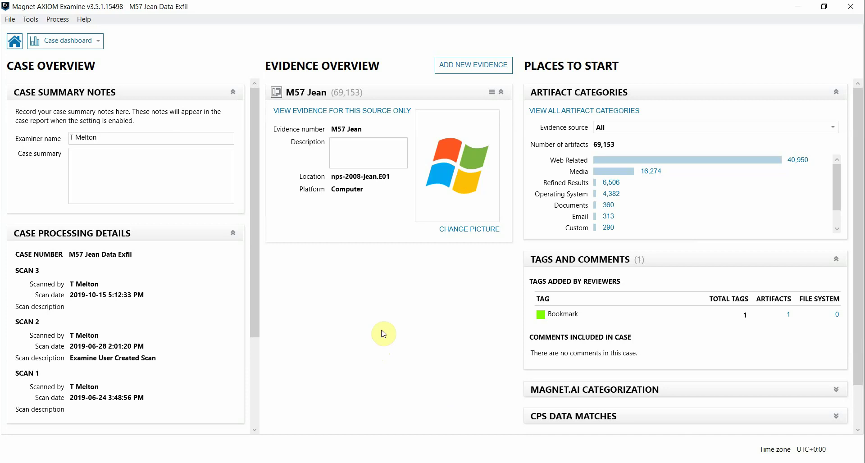
# Step: Open the Artifacts explorer and widen the details pane to show the artifact information for m57biz.xls
pyautogui.click(58, 40)
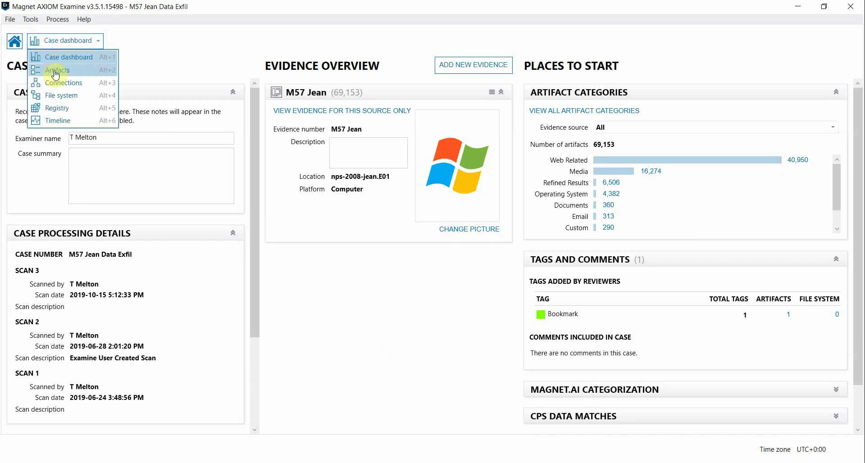
pyautogui.click(56, 71)
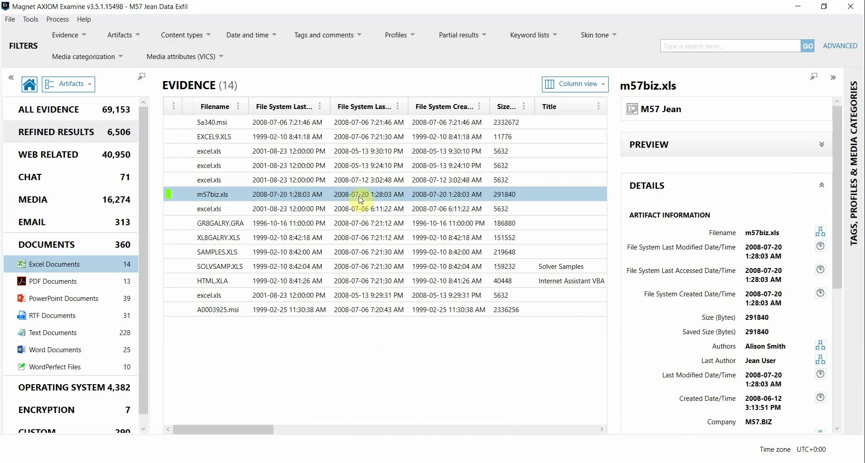
pyautogui.moveTo(615, 233); pyautogui.dragTo(532, 234)
pyautogui.scroll(-3, 825, 207)
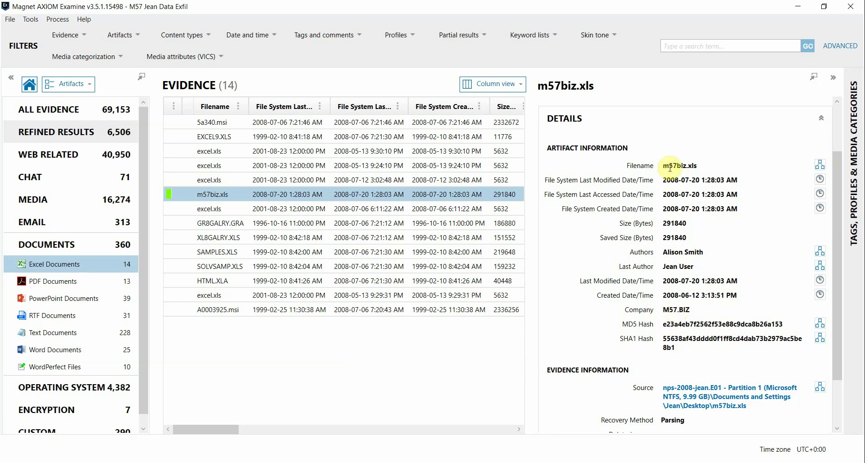
# Step: Examine the filename, author and MD5 hash attributes in the artifact information of m57biz.xls
pyautogui.moveTo(663, 166); pyautogui.dragTo(706, 166)
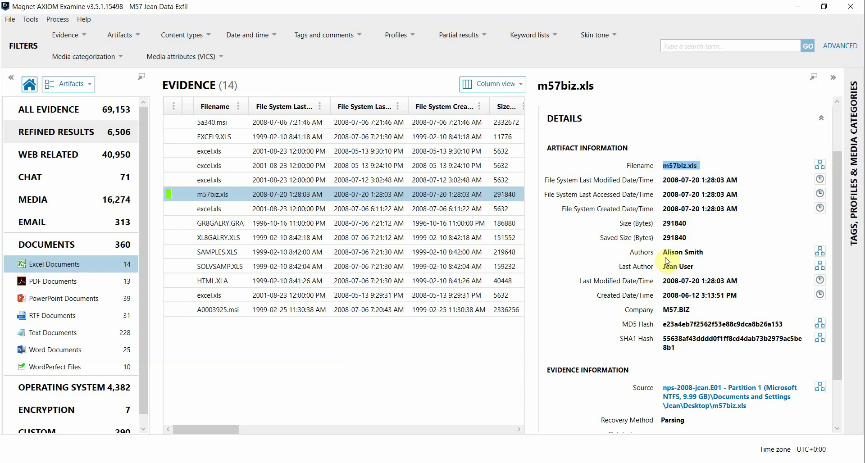
pyautogui.moveTo(663, 252); pyautogui.dragTo(715, 254)
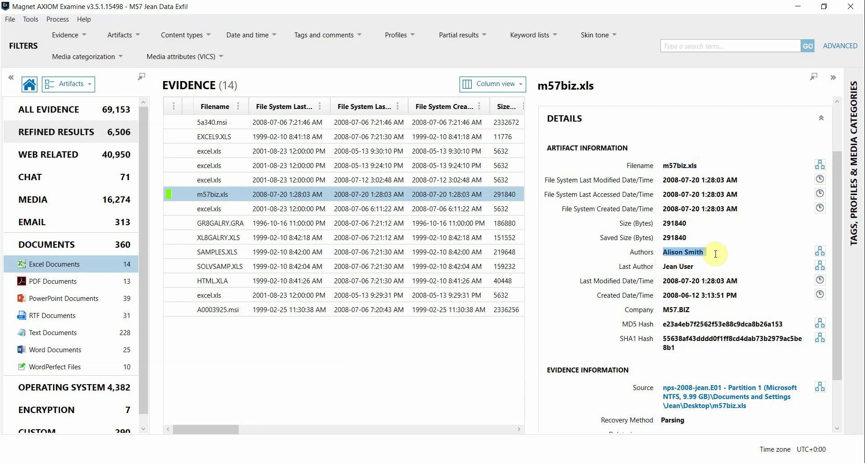
pyautogui.doubleClick(679, 325)
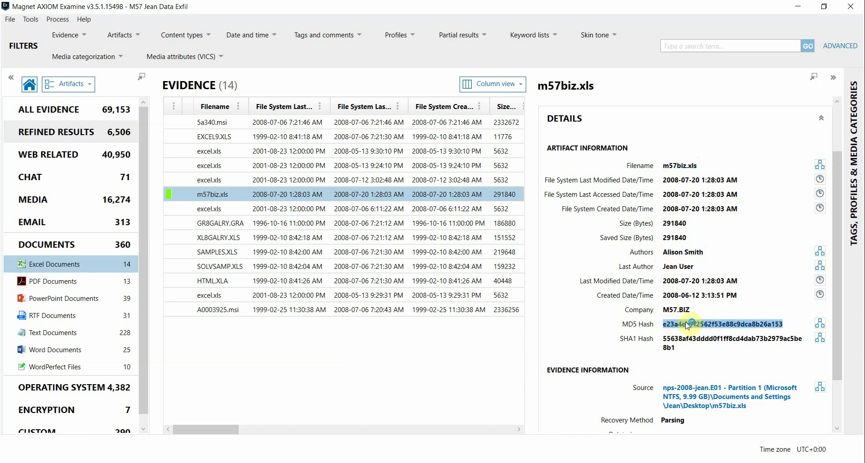
pyautogui.click(678, 324)
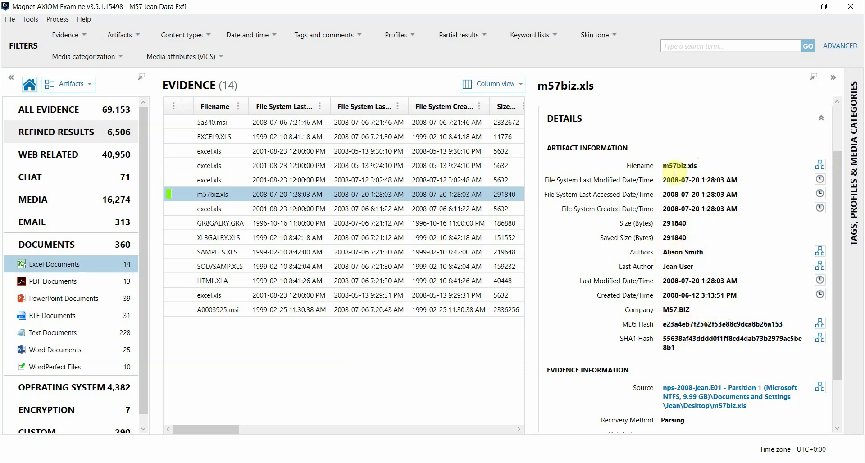
# Step: Open the connections graph for the m57biz.xls filename and spread out its C:\Documents and Settings file path, Outlook and recipient nodes
pyautogui.click(820, 169)
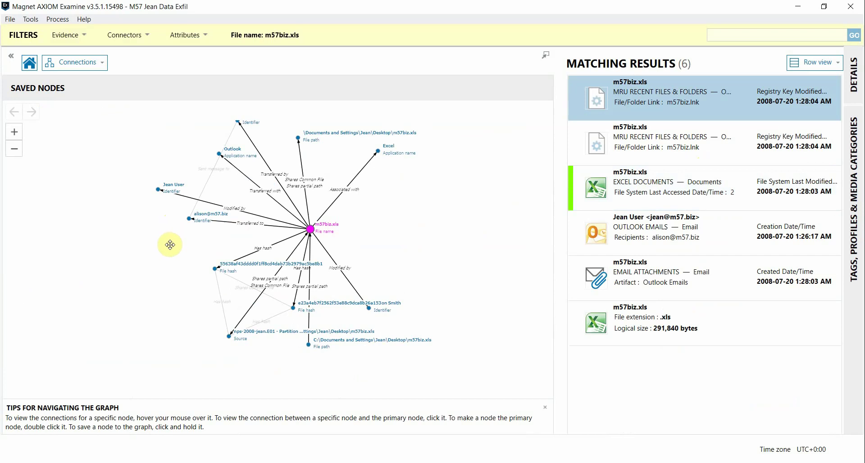
pyautogui.moveTo(311, 347); pyautogui.dragTo(374, 246)
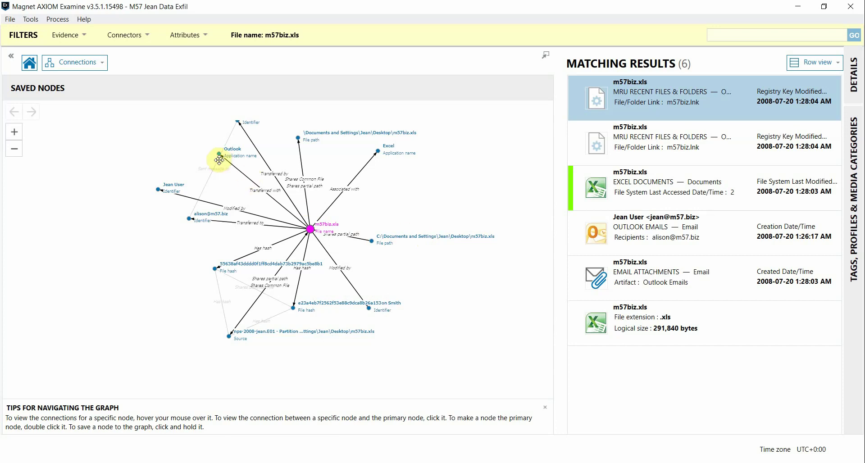
pyautogui.moveTo(219, 159); pyautogui.dragTo(410, 198)
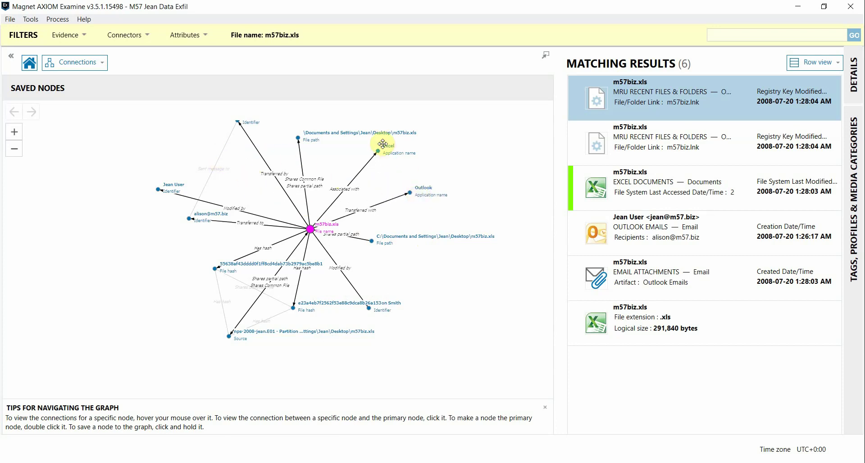
pyautogui.moveTo(158, 233); pyautogui.dragTo(214, 184)
pyautogui.scroll(3, 233, 205)
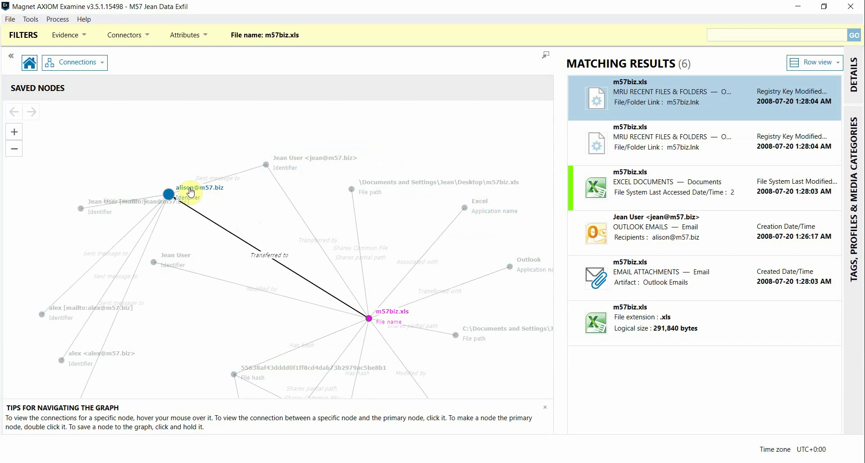
pyautogui.moveTo(496, 380); pyautogui.dragTo(419, 318)
pyautogui.scroll(-2, 417, 305)
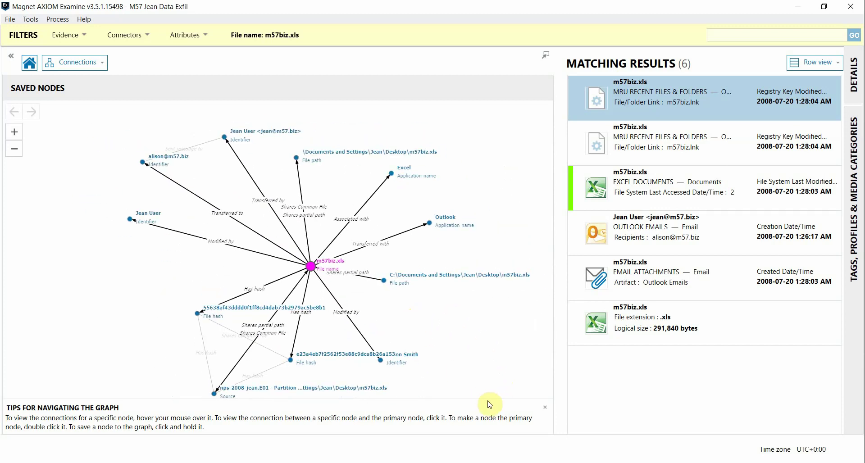
# Step: Switch to the other open case containing Dropbox, HDD and RAM evidence and review its evidence sources on the case dashboard
pyautogui.click(489, 440)
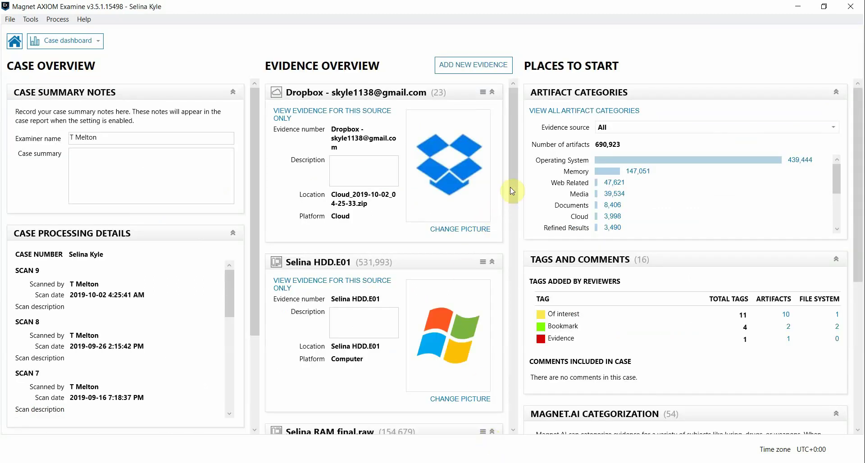
pyautogui.moveTo(514, 183); pyautogui.dragTo(518, 237)
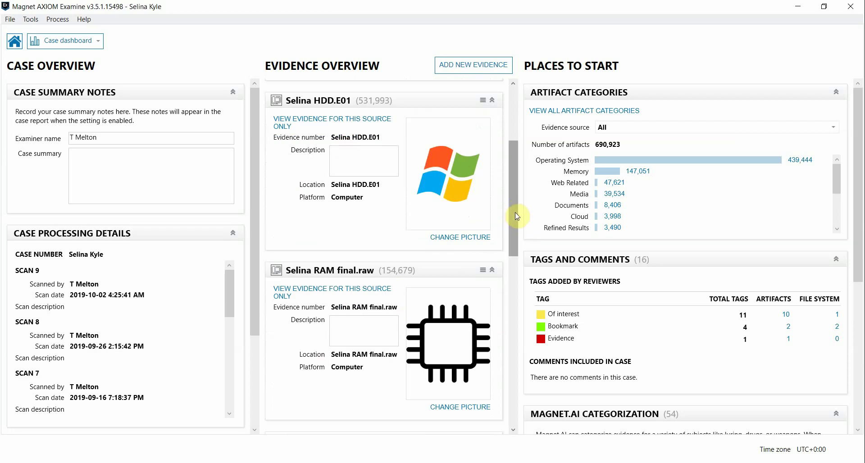
pyautogui.moveTo(515, 208); pyautogui.dragTo(525, 379)
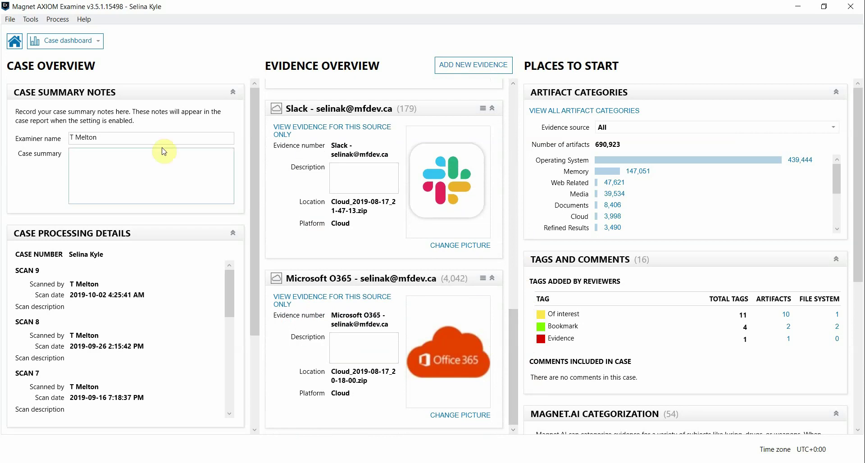
# Step: Open the Artifacts explorer and show the connections graph for the filename Employee CC_SN Information.xlsx
pyautogui.click(80, 43)
pyautogui.click(78, 68)
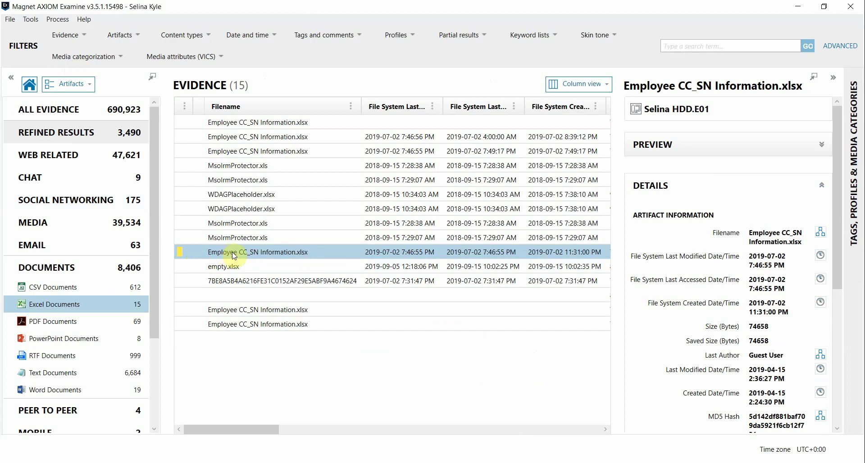
pyautogui.click(821, 232)
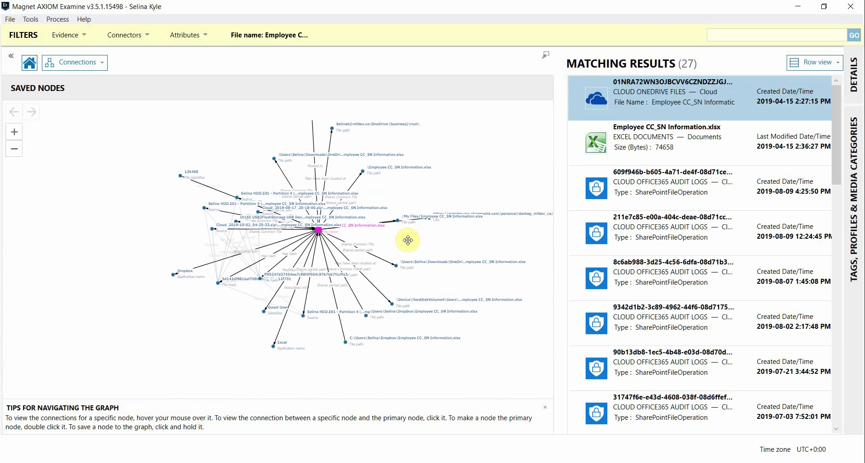
# Step: Move the Cloud_2019-08-17_20-18-00.zip and Ut165 USB2FlashStorage source nodes clear of the cluster and inspect the USB source's connections
pyautogui.scroll(3, 365, 253)
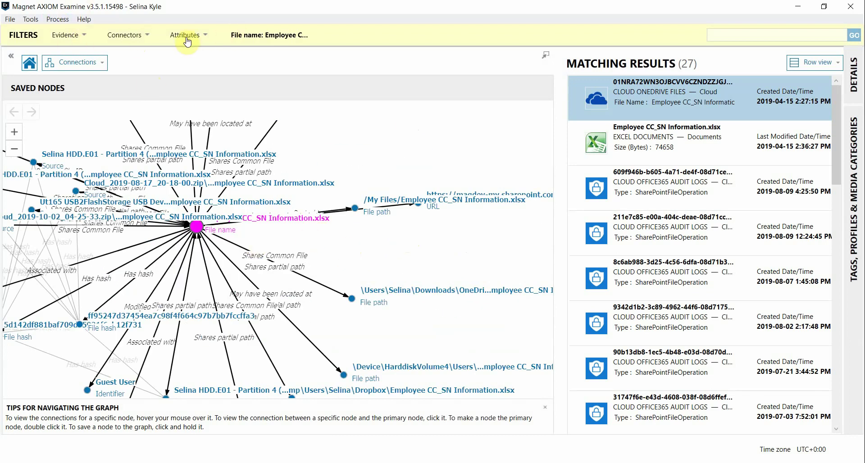
pyautogui.scroll(-1, 312, 153)
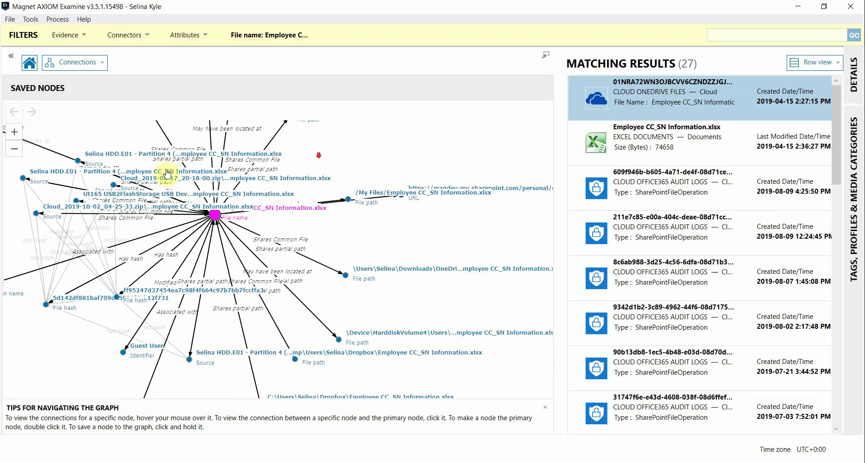
pyautogui.moveTo(160, 185); pyautogui.dragTo(359, 143)
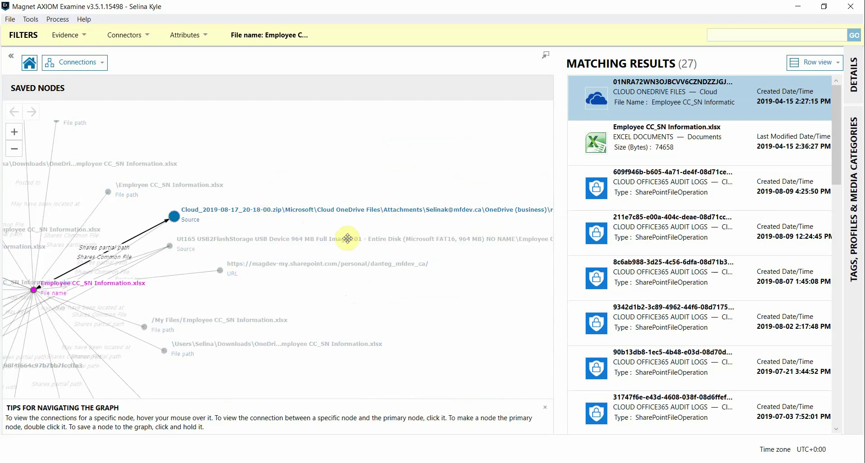
pyautogui.click(327, 246)
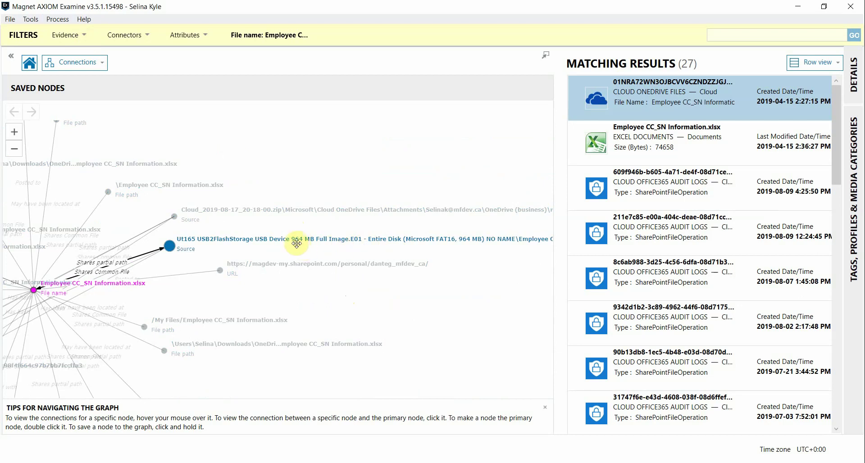
pyautogui.click(296, 244)
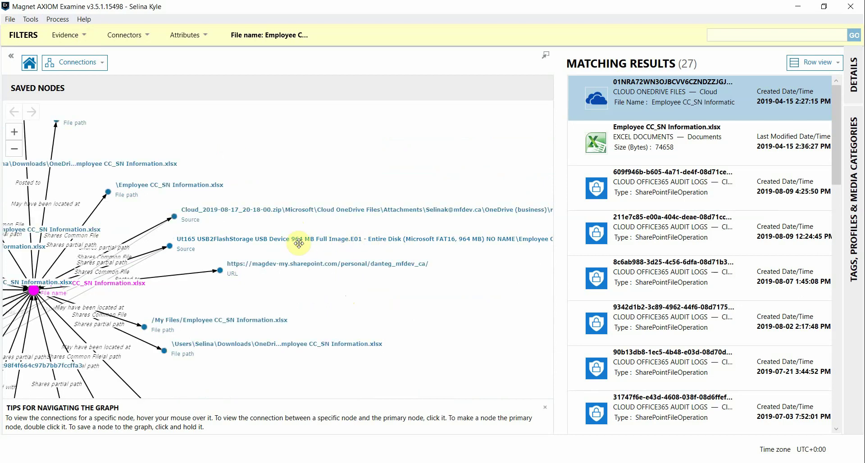
pyautogui.click(297, 243)
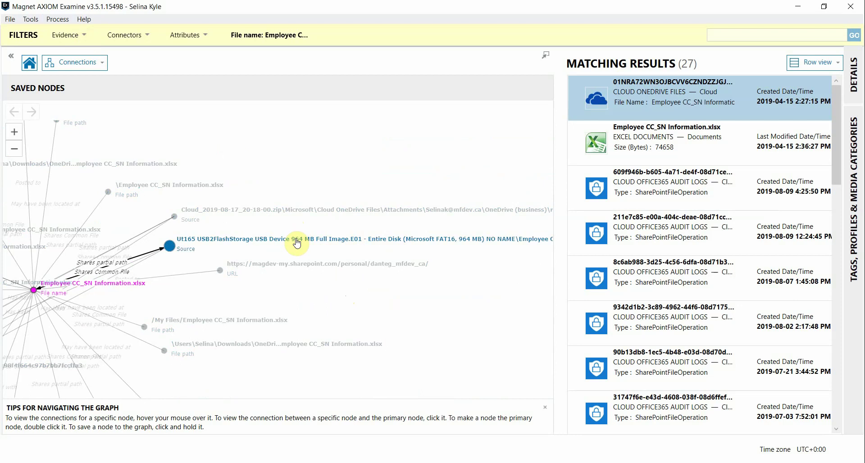
# Step: Make the SharePoint URL node above the OneDrive root file path the primary node of the connections graph
pyautogui.moveTo(238, 160); pyautogui.dragTo(496, 226)
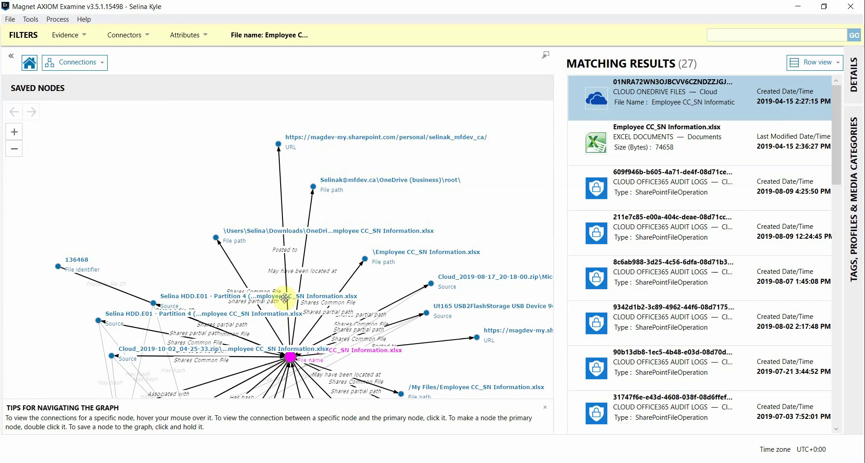
pyautogui.moveTo(276, 146)
pyautogui.mouseDown()
pyautogui.moveTo(180, 141)
pyautogui.moveTo(259, 145)
pyautogui.mouseUp()
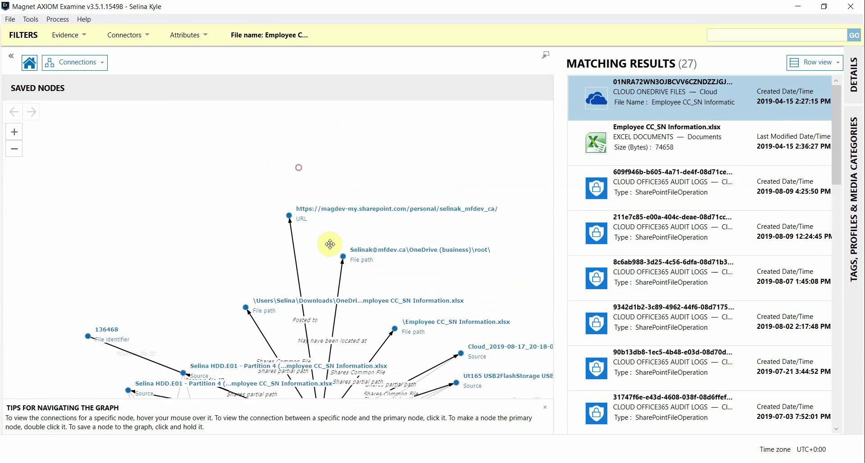
pyautogui.doubleClick(289, 215)
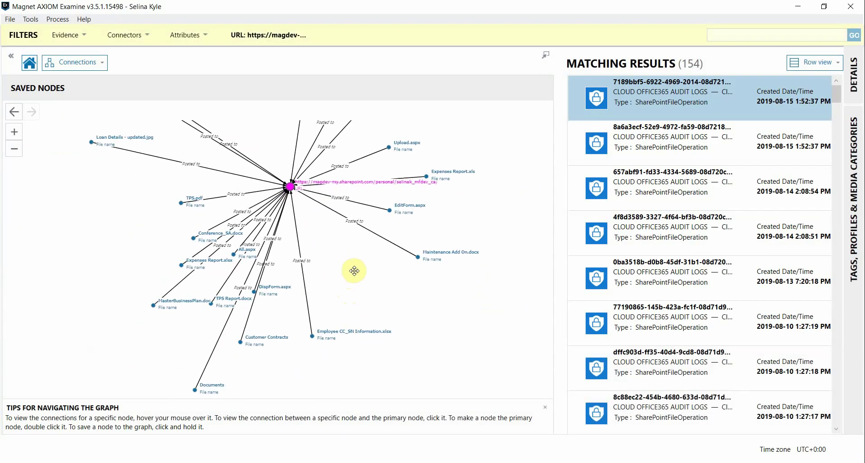
# Step: Move the MasterBusinessPlan.doc node away from the crowded file nodes and make it the primary node
pyautogui.click(155, 306)
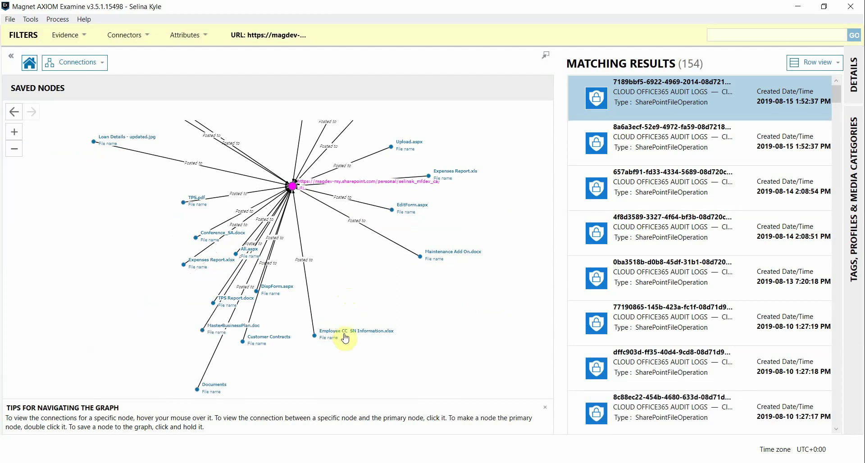
pyautogui.moveTo(380, 310); pyautogui.dragTo(308, 287)
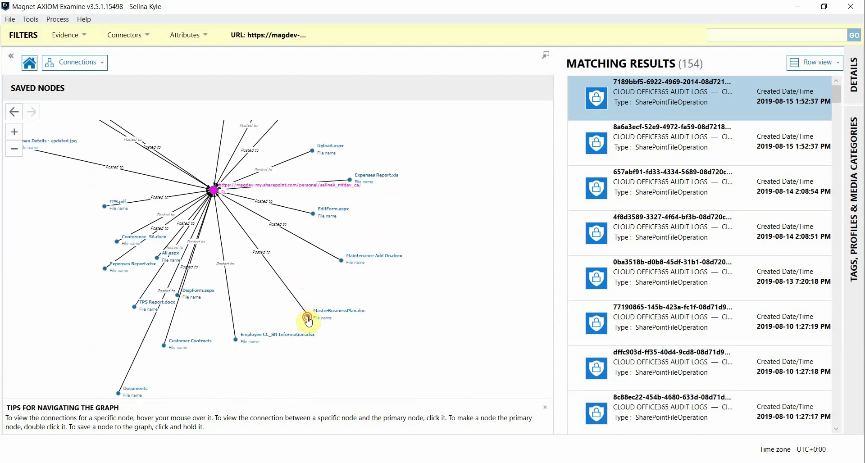
pyautogui.doubleClick(308, 318)
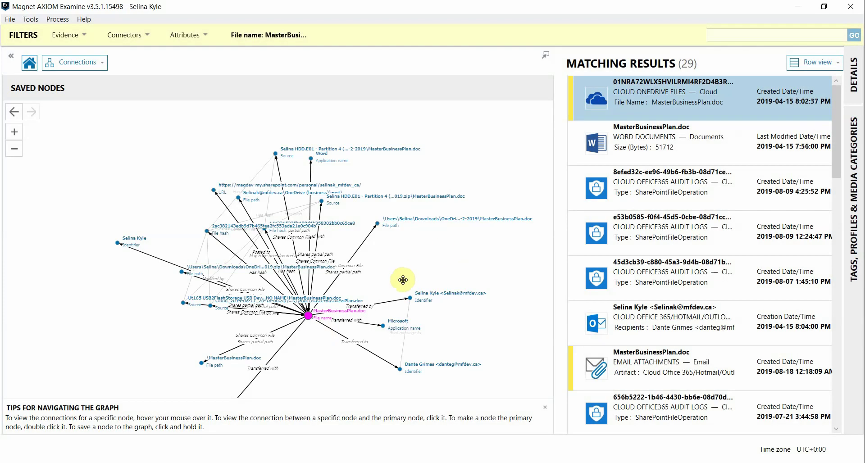
# Step: Spread out the Ut165 USB2FlashStorage source node and the e-mail sender and recipient nodes around MasterBusinessPlan.doc
pyautogui.moveTo(391, 272); pyautogui.dragTo(376, 226)
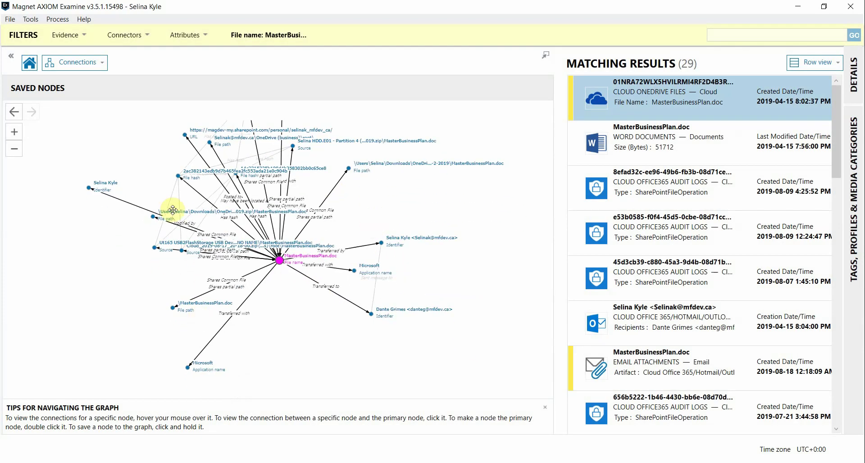
pyautogui.moveTo(155, 247); pyautogui.dragTo(415, 165)
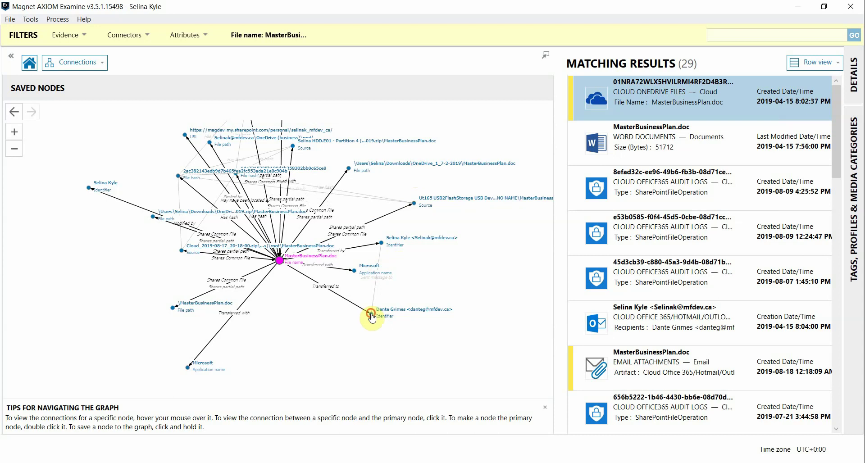
pyautogui.moveTo(372, 318); pyautogui.dragTo(327, 366)
pyautogui.moveTo(380, 245); pyautogui.dragTo(391, 328)
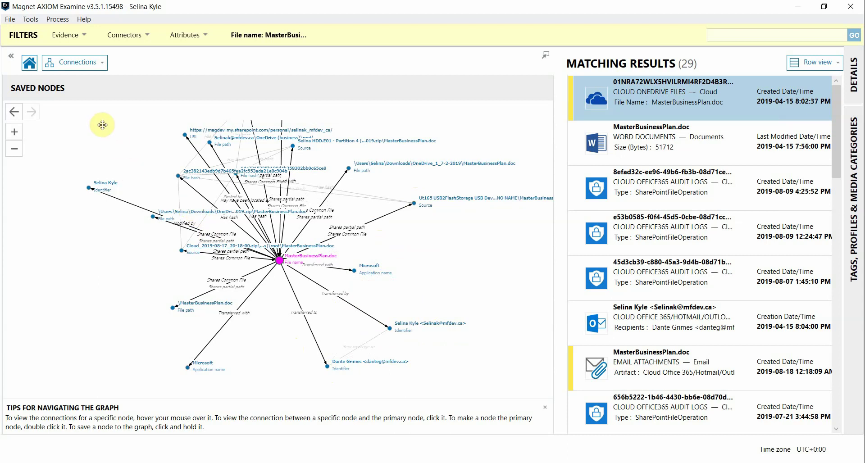
# Step: Switch to the Artifacts explorer, collapse the Documents category, and list the AutoRun Items under Operating System
pyautogui.click(90, 63)
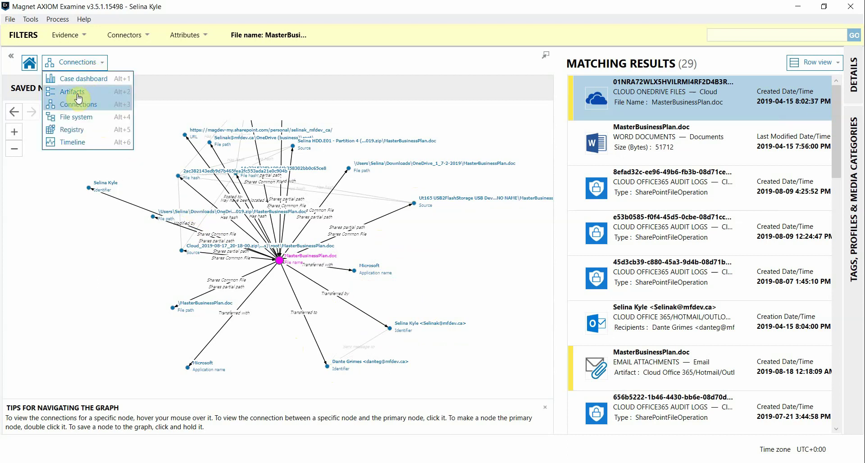
pyautogui.click(80, 100)
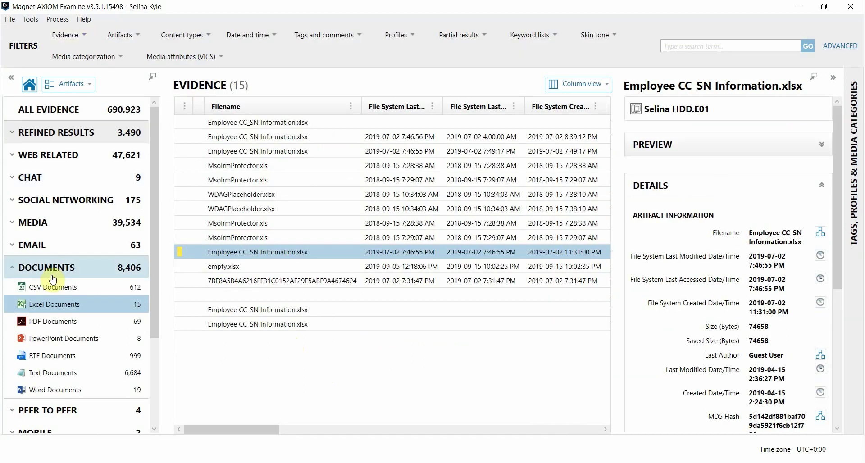
pyautogui.click(14, 269)
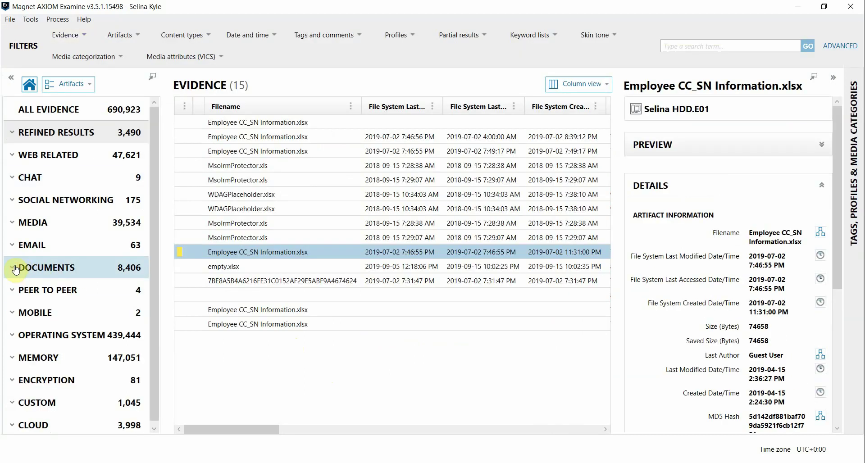
pyautogui.click(74, 342)
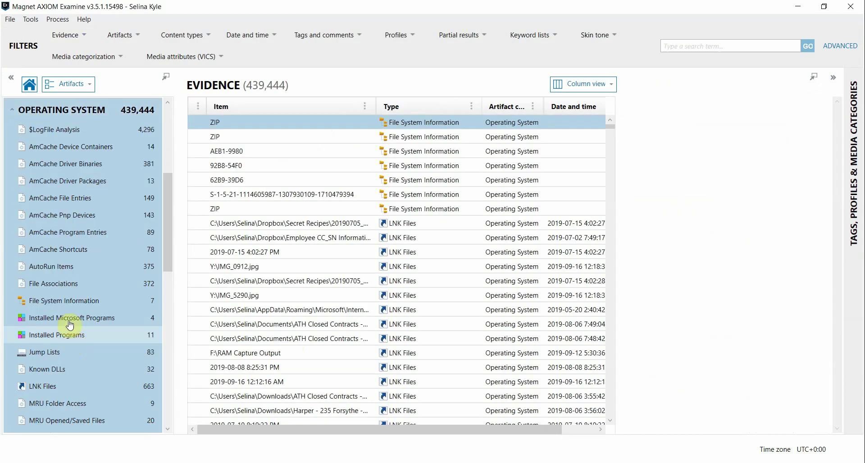
pyautogui.click(78, 271)
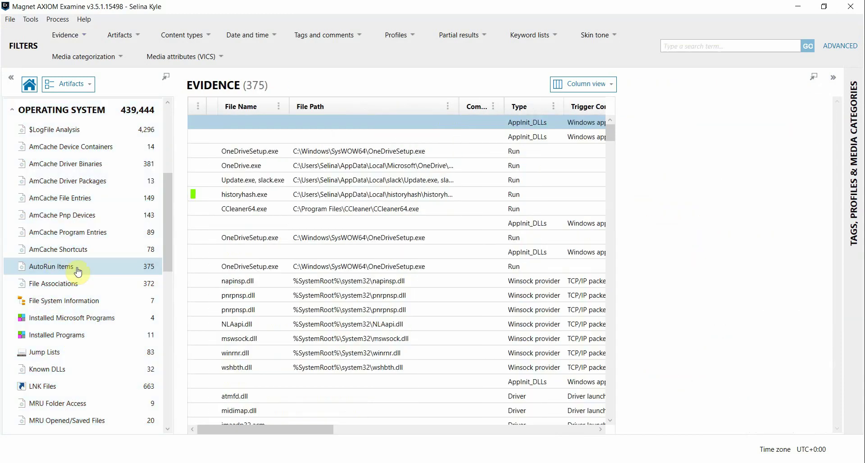
# Step: Open the connections graph for the file name of the historyhash.exe AutoRun item and widen the matching results area
pyautogui.click(260, 197)
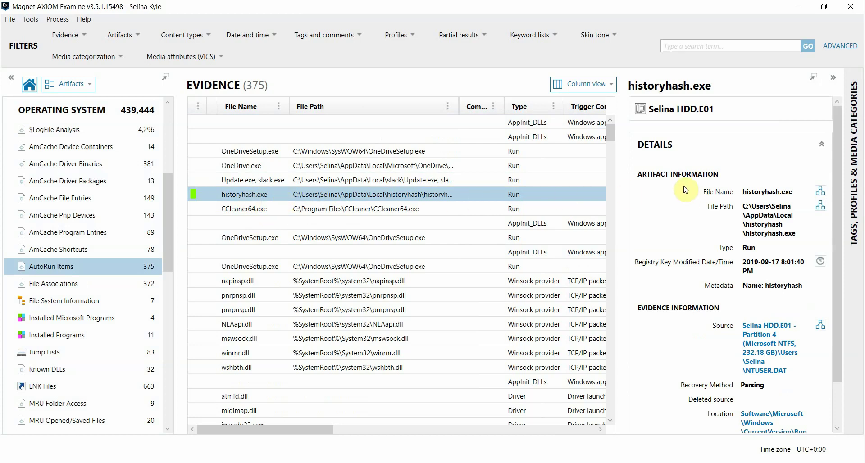
pyautogui.click(821, 193)
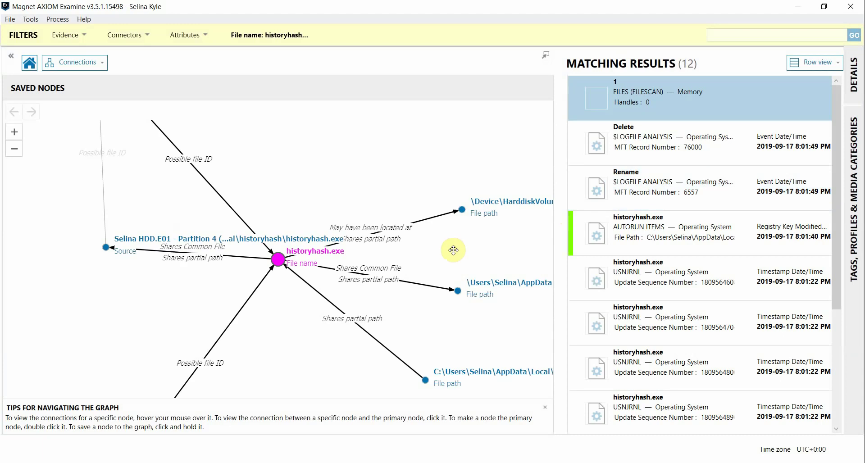
pyautogui.moveTo(561, 225); pyautogui.dragTo(496, 225)
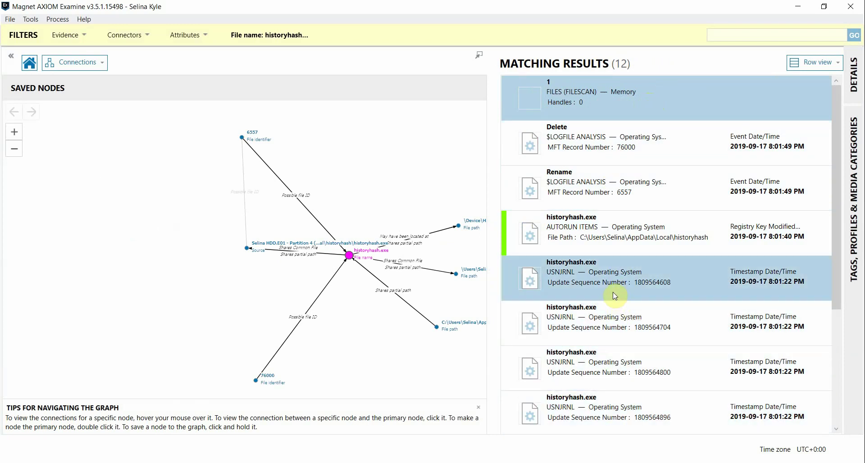
# Step: Examine the details of the Rename $LogFile record for historyhash.exe, highlighting its original file name
pyautogui.click(604, 201)
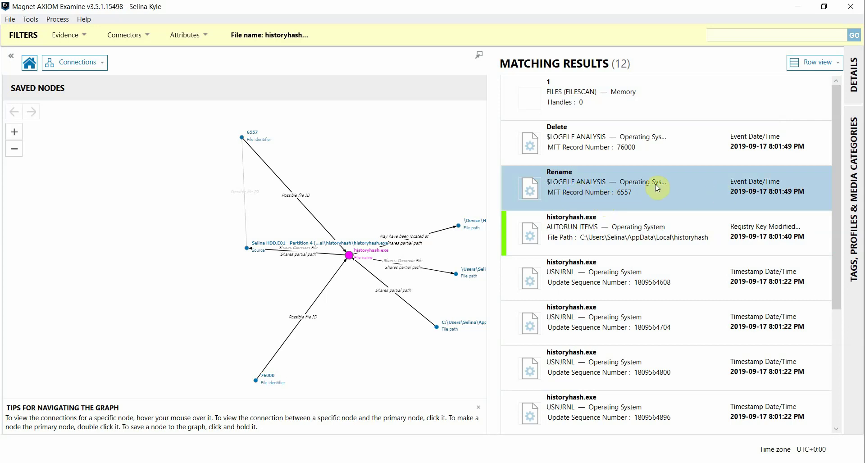
pyautogui.click(854, 98)
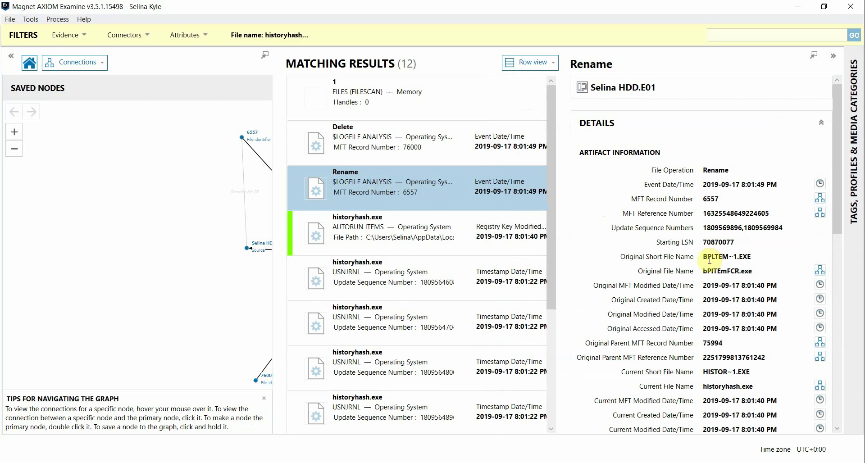
pyautogui.moveTo(703, 270); pyautogui.dragTo(778, 271)
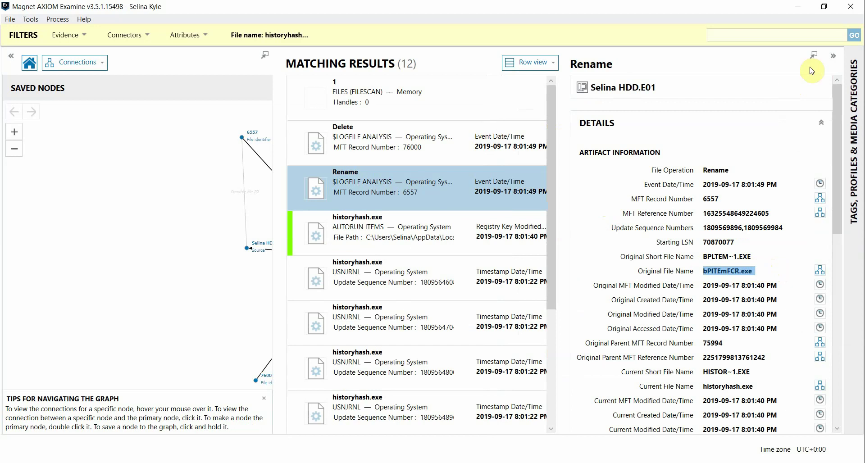
pyautogui.click(833, 56)
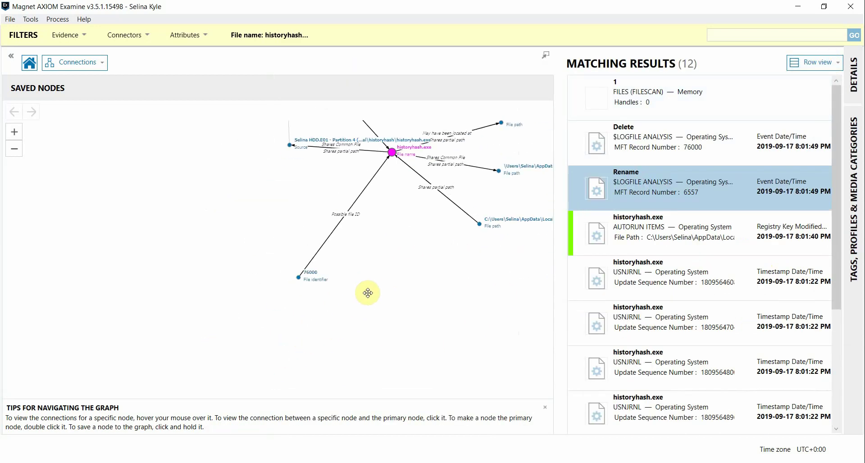
# Step: Make file identifier 76000 the primary node, and from its connections make 30og3acr60sie.exe the primary node
pyautogui.doubleClick(300, 283)
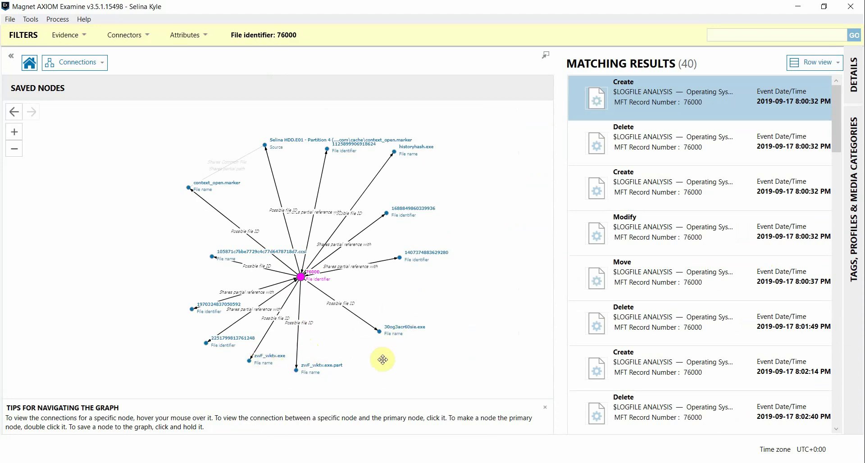
pyautogui.moveTo(398, 340); pyautogui.dragTo(372, 316)
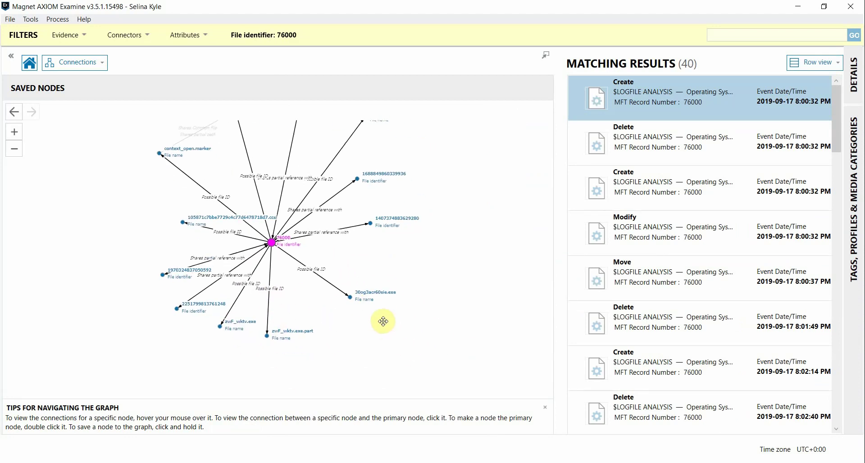
pyautogui.doubleClick(350, 299)
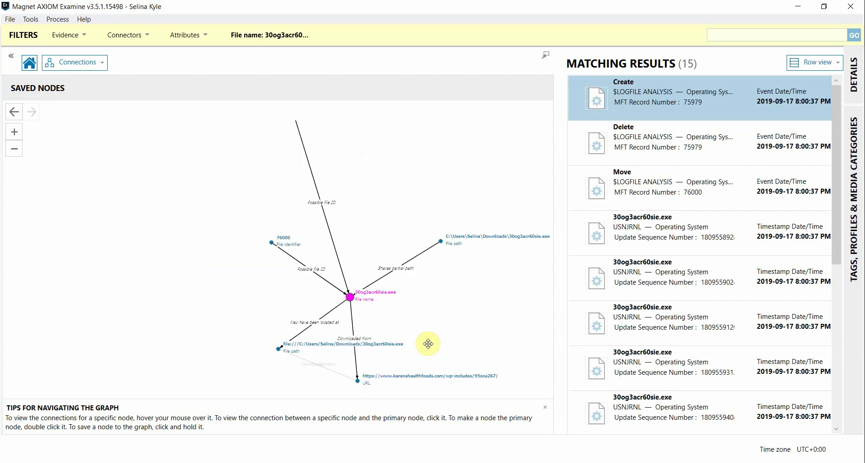
# Step: Move the karenshealthfoods.com URL node closer to the 30og3acr60sie.exe node and inspect the file's download connection up close
pyautogui.moveTo(428, 343); pyautogui.dragTo(399, 264)
pyautogui.moveTo(384, 299); pyautogui.dragTo(368, 259)
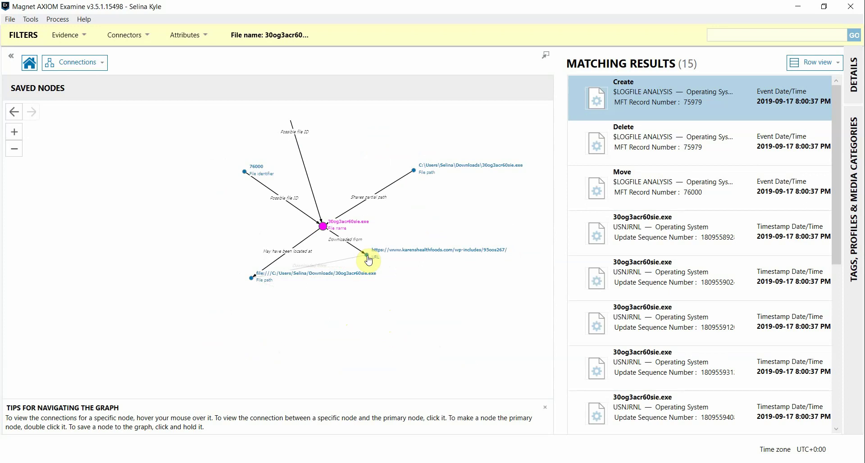
pyautogui.moveTo(391, 303); pyautogui.dragTo(370, 328)
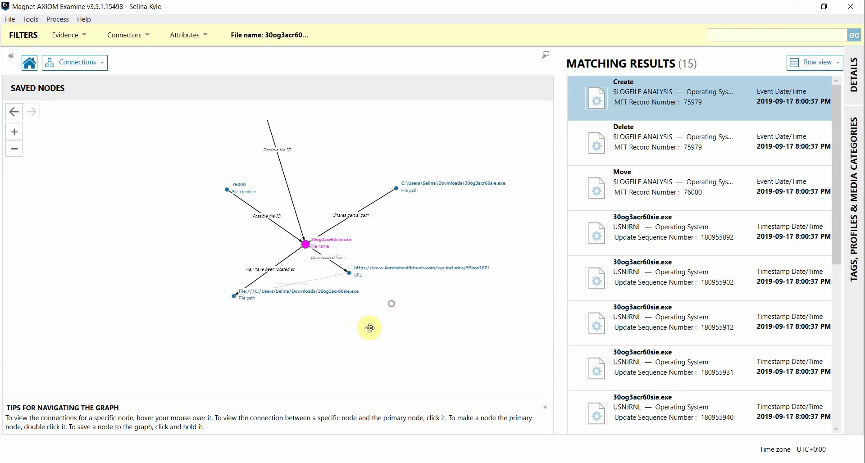
pyautogui.scroll(3, 396, 327)
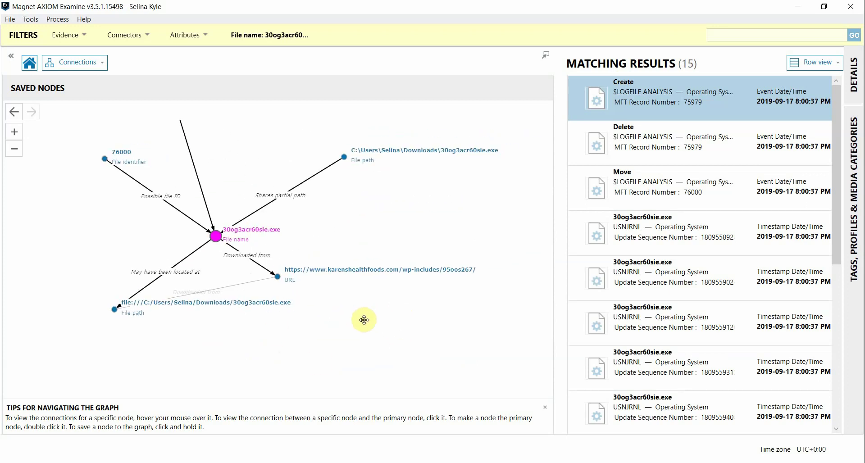